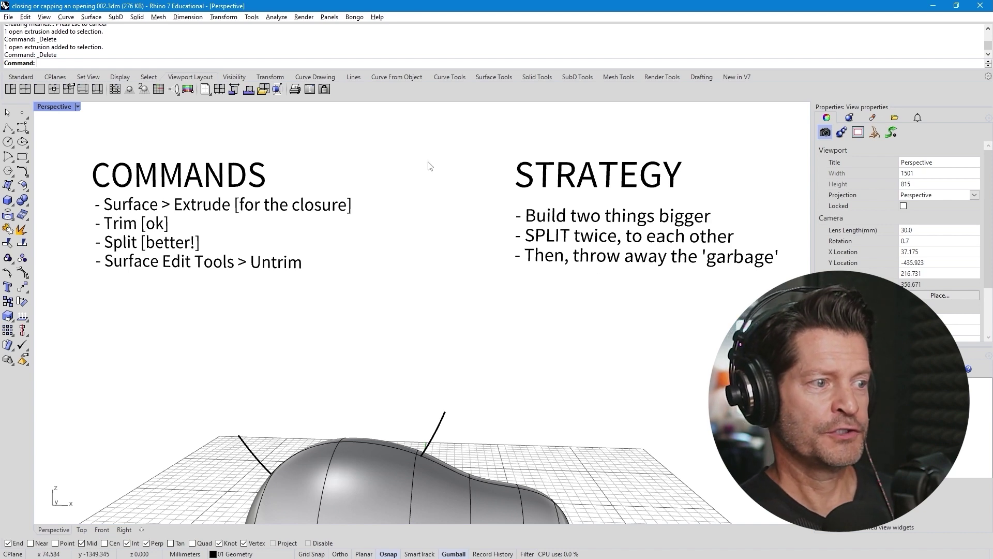
Inspect the control points of the open curve crossing the body's upper part in the Front view.
double_click(52, 106)
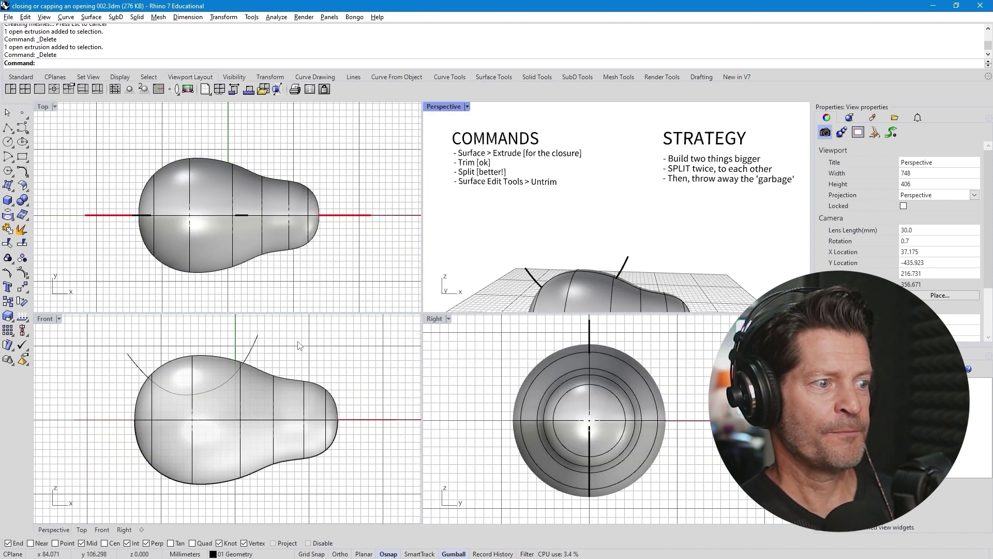
click(330, 351)
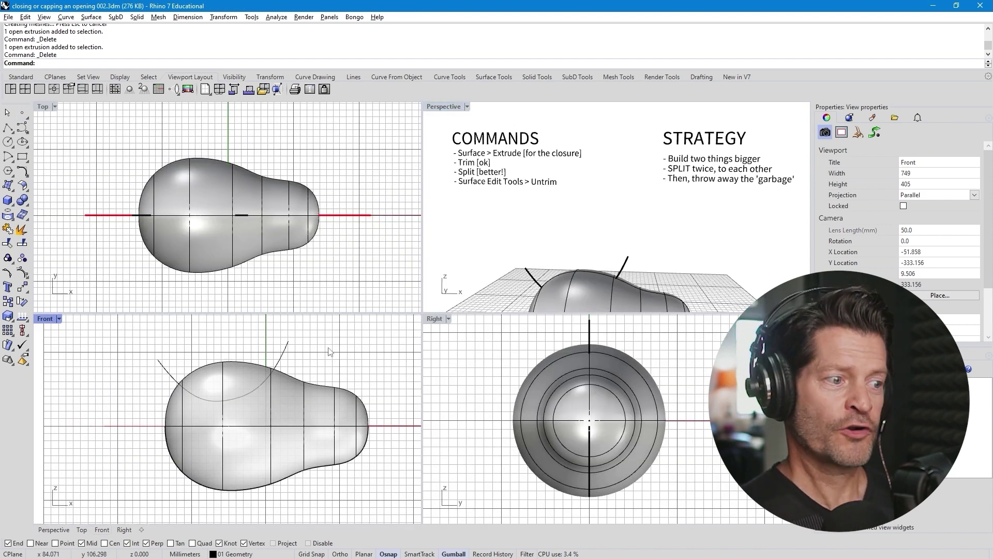
click(189, 403)
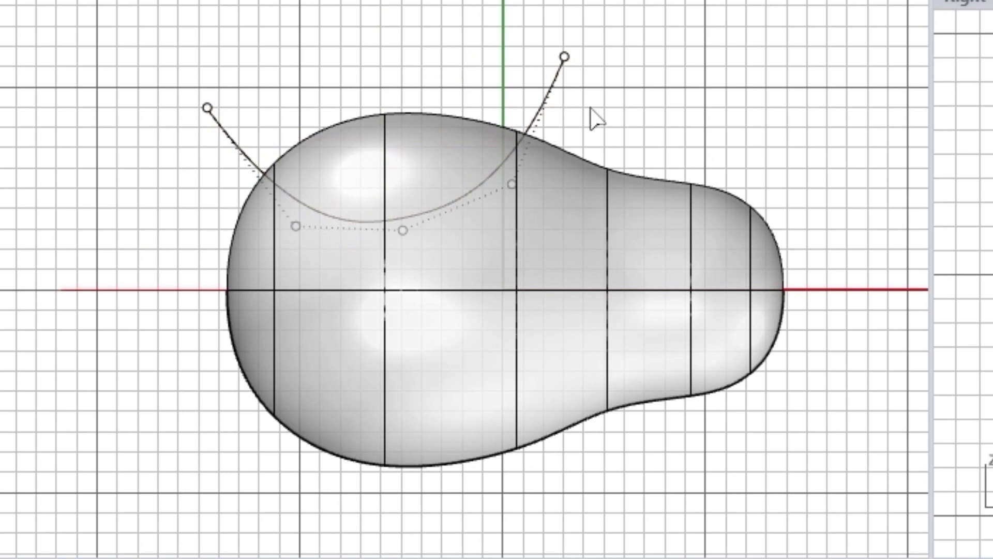
key(Escape)
Trim away the top of the body in the Front view, using the open curve as the cutting object.
click(231, 135)
key(Return)
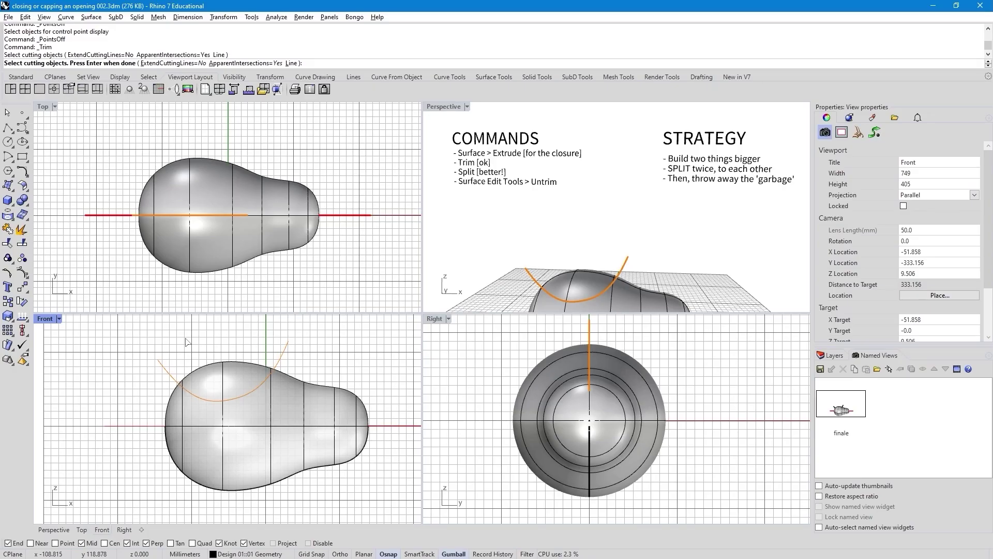
click(240, 378)
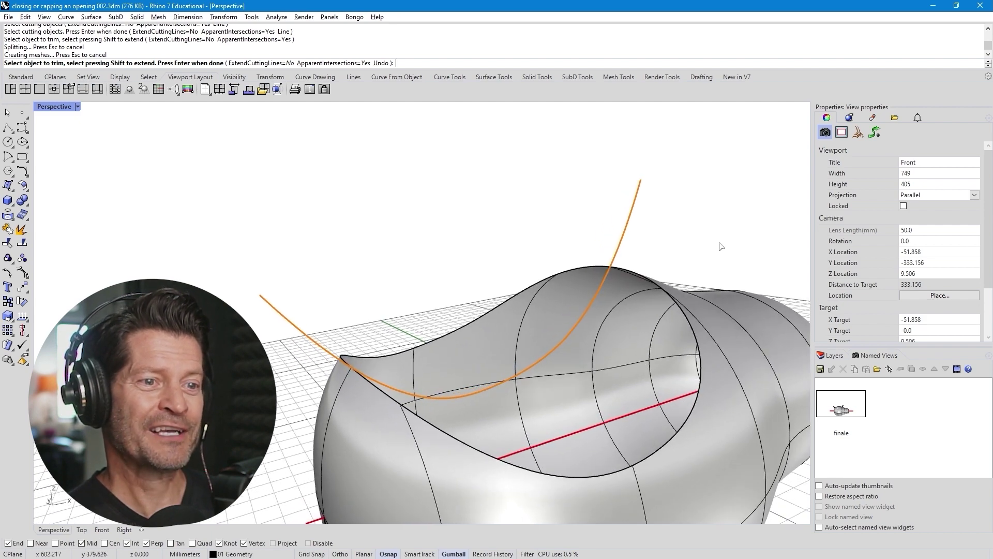
key(Return)
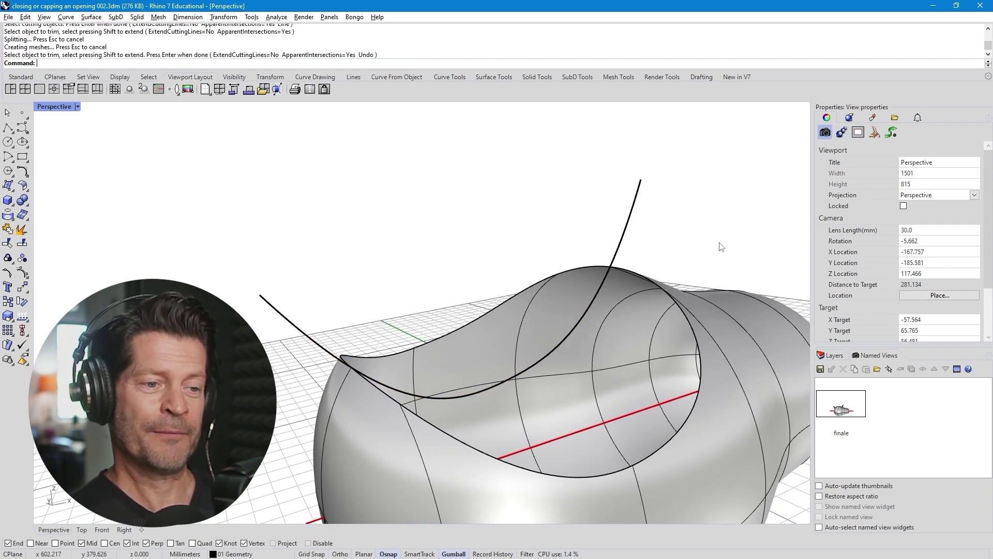
Untrim the edge of the body's top opening, with KeepTrimObjects set to No.
shift+right_drag(715, 244, 643, 231)
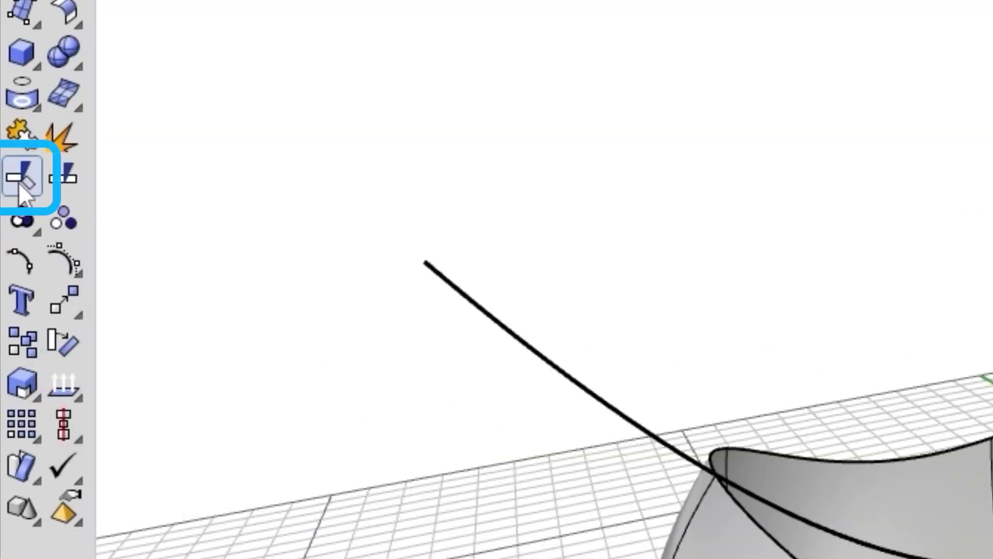
right_click(18, 183)
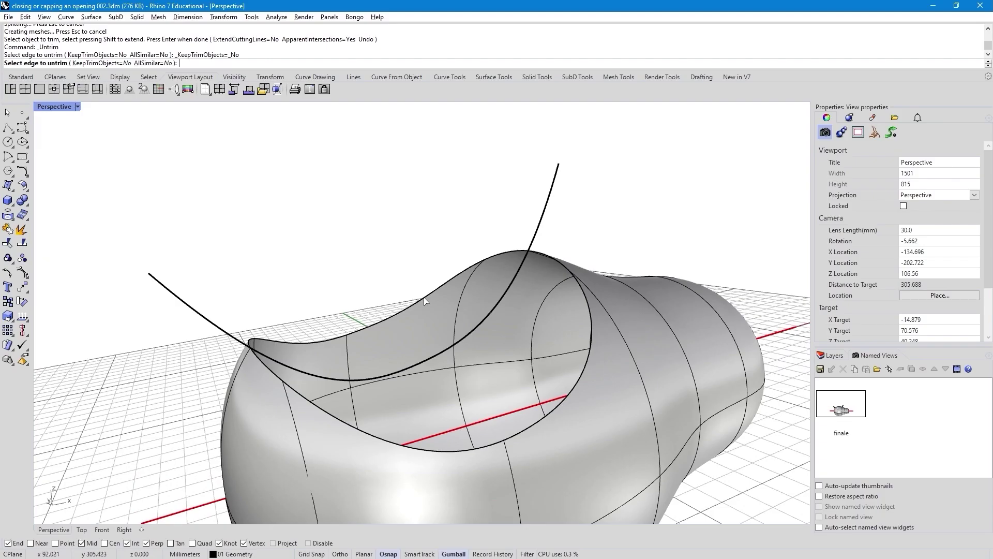
click(430, 256)
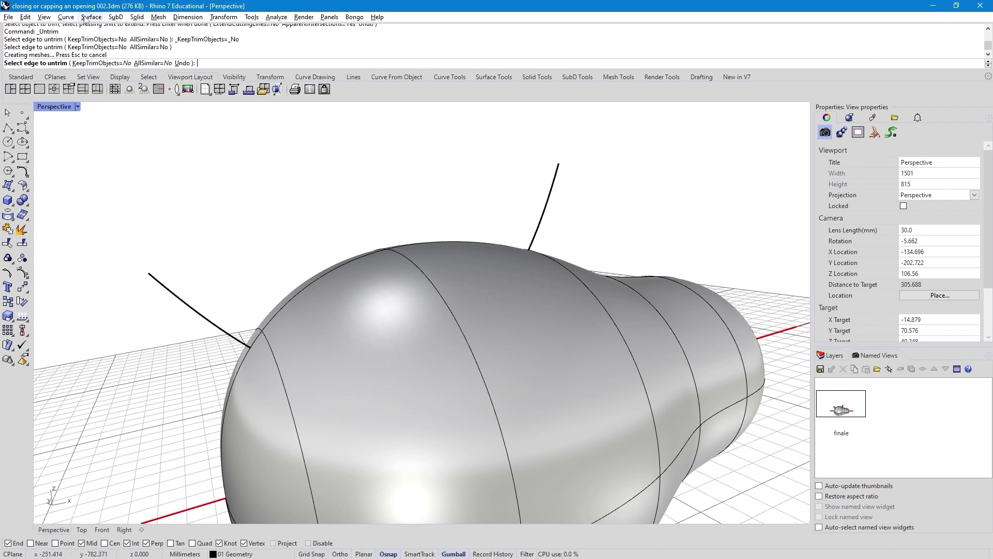
click(91, 17)
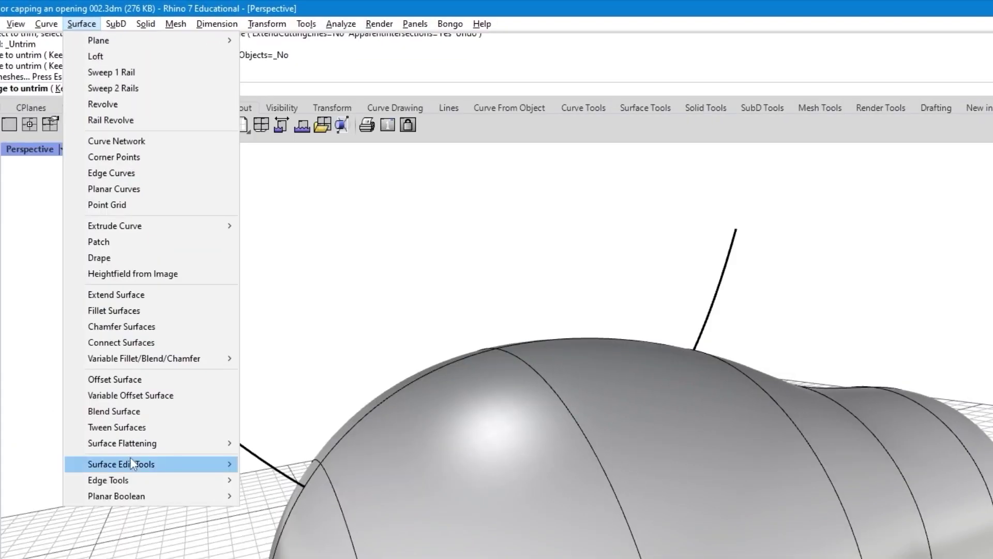
mouse_move(131, 461)
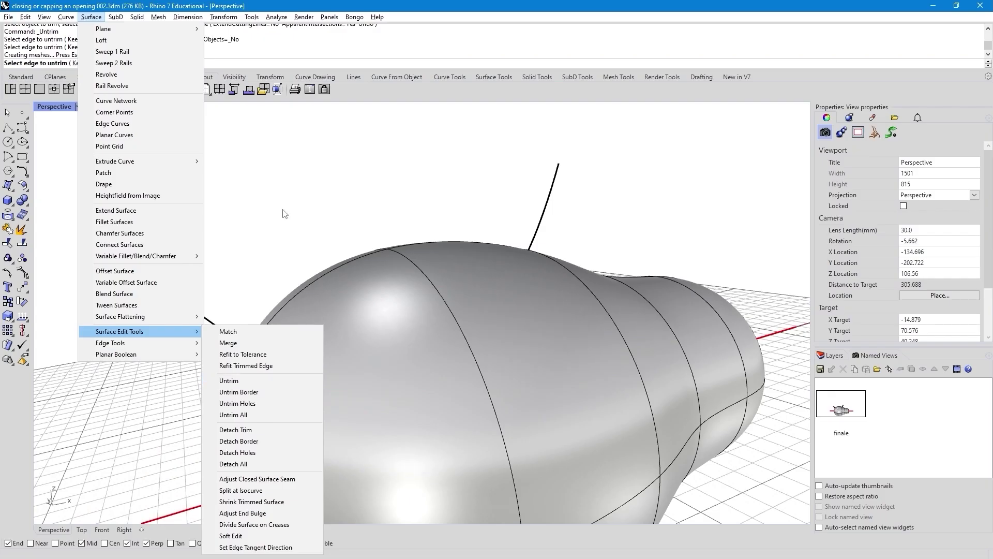
click(350, 294)
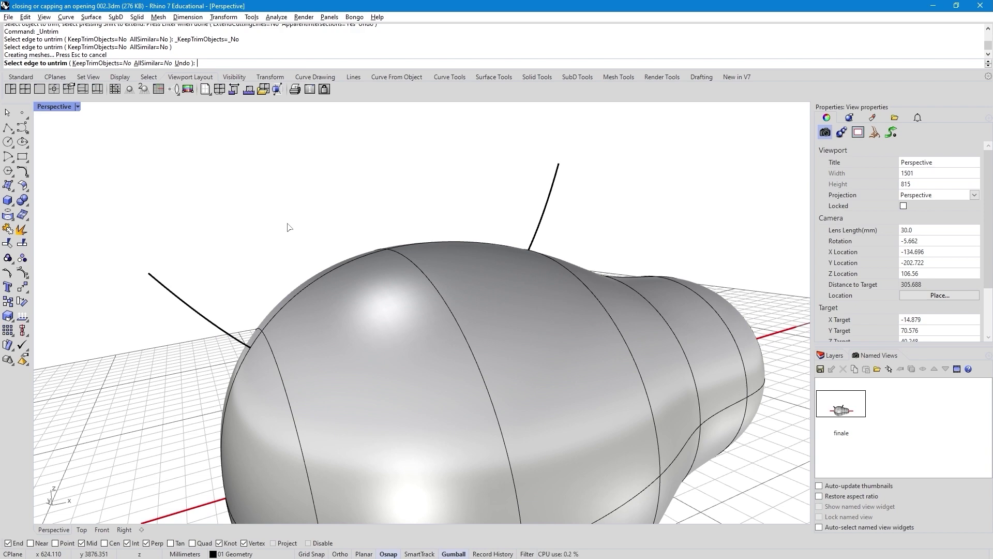
Extrude the open curve straight into a surface with BothSides=Yes, extending past the body on both sides.
right_drag(290, 224, 512, 234)
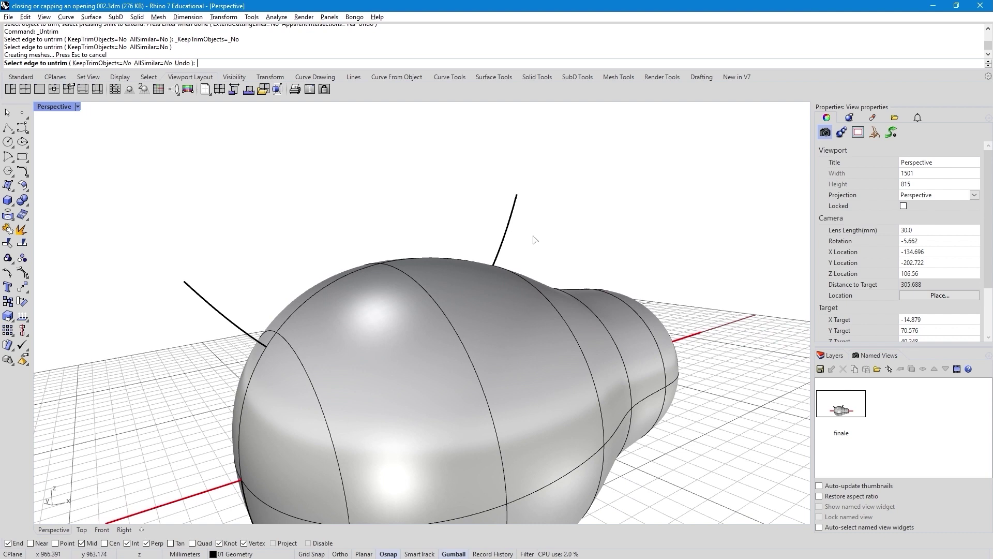
right_click(533, 240)
click(506, 236)
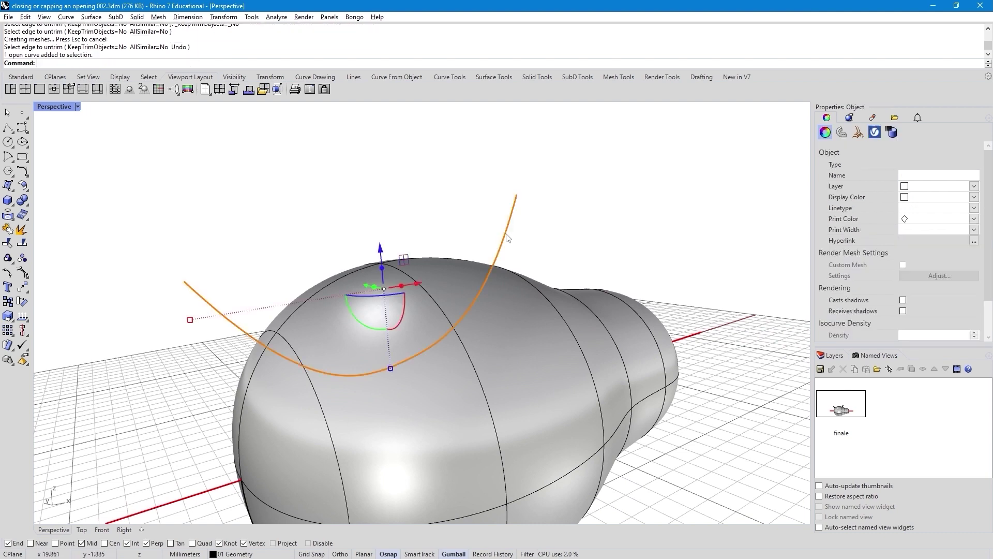
click(93, 18)
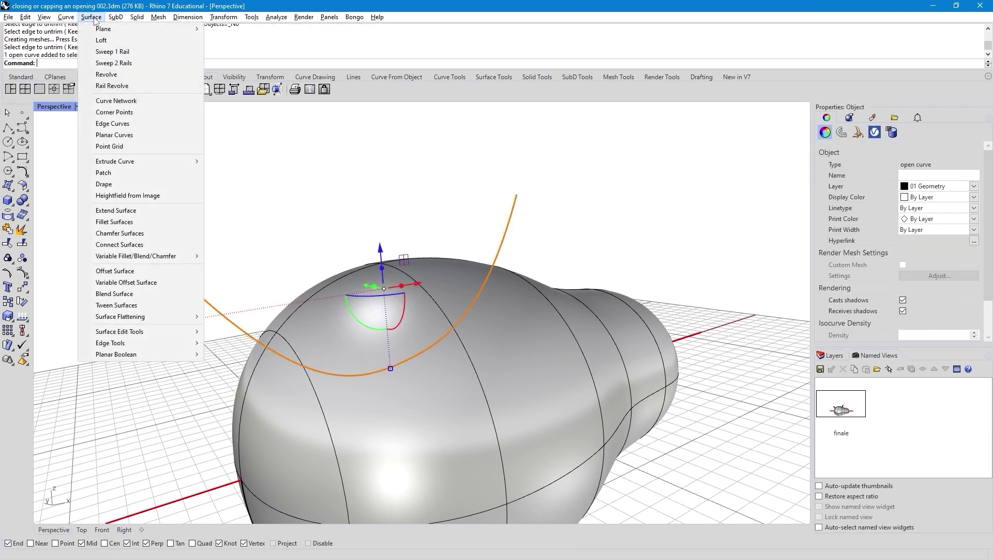
mouse_move(138, 161)
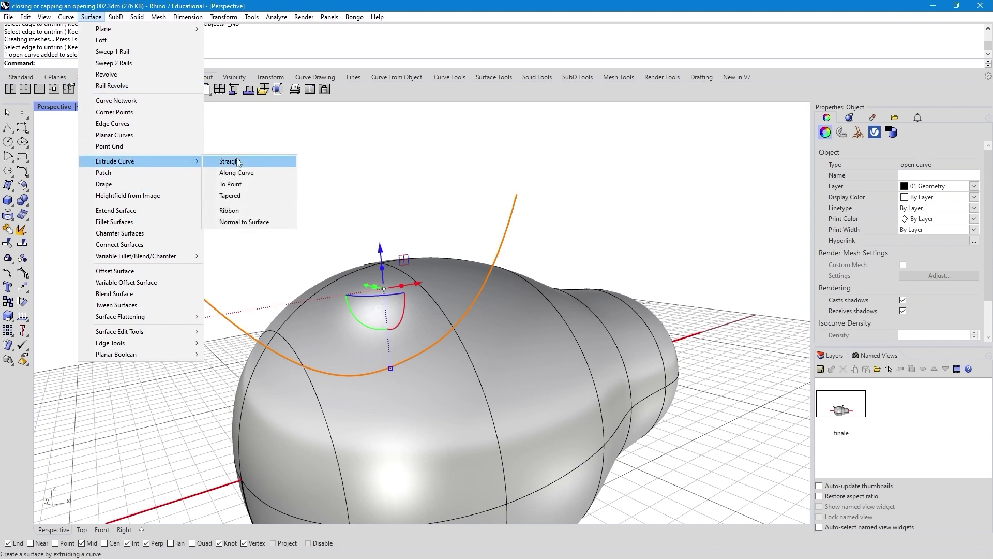
click(238, 162)
right_drag(324, 161, 490, 219)
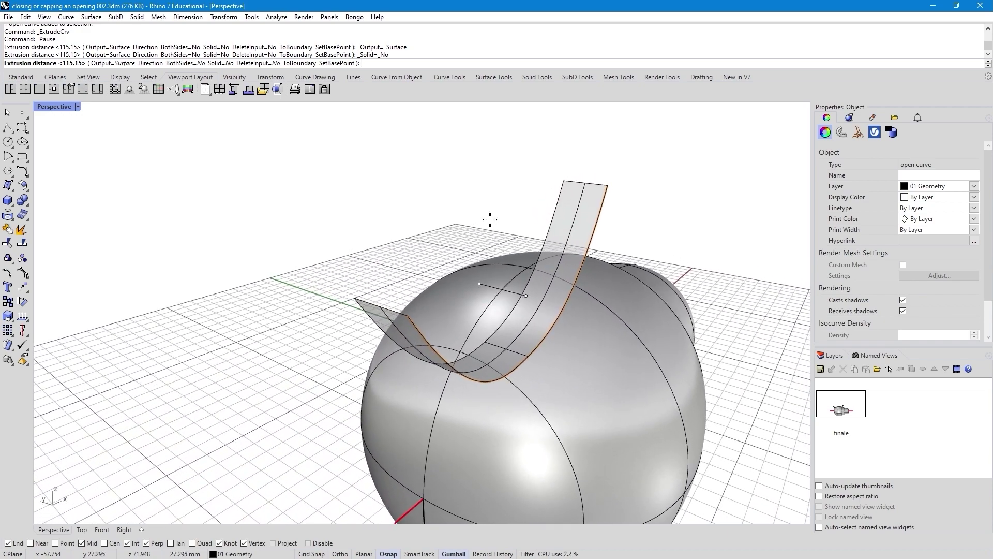
right_drag(428, 197, 430, 196)
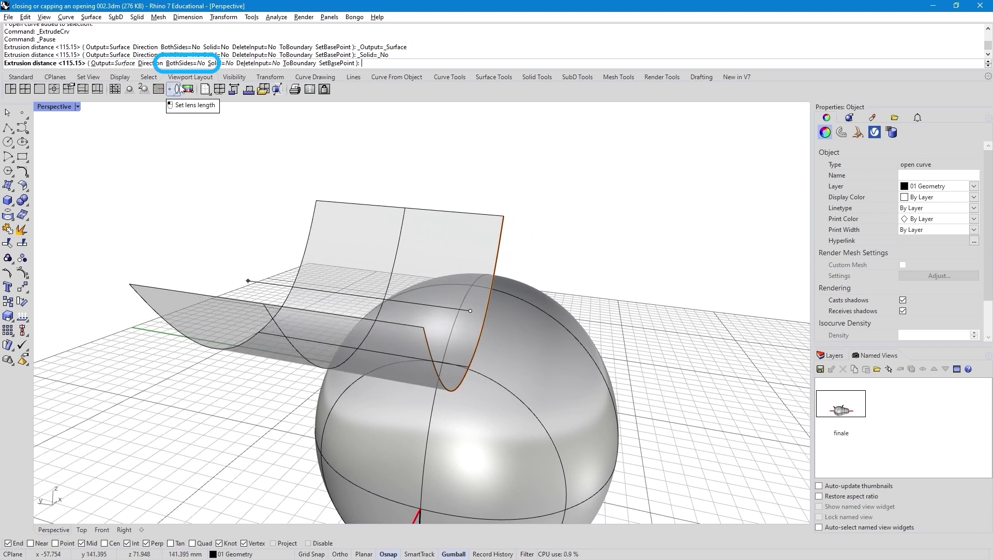
click(184, 63)
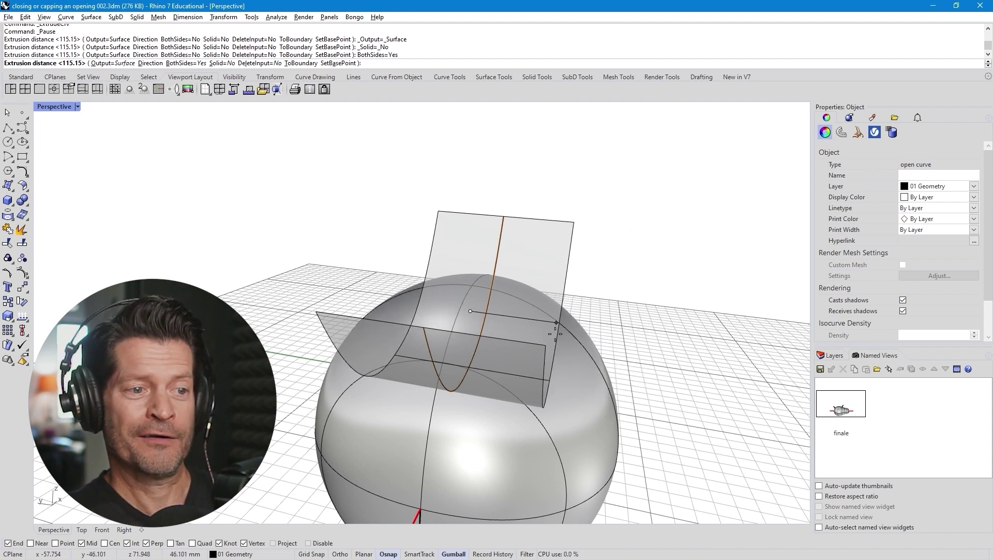
click(673, 331)
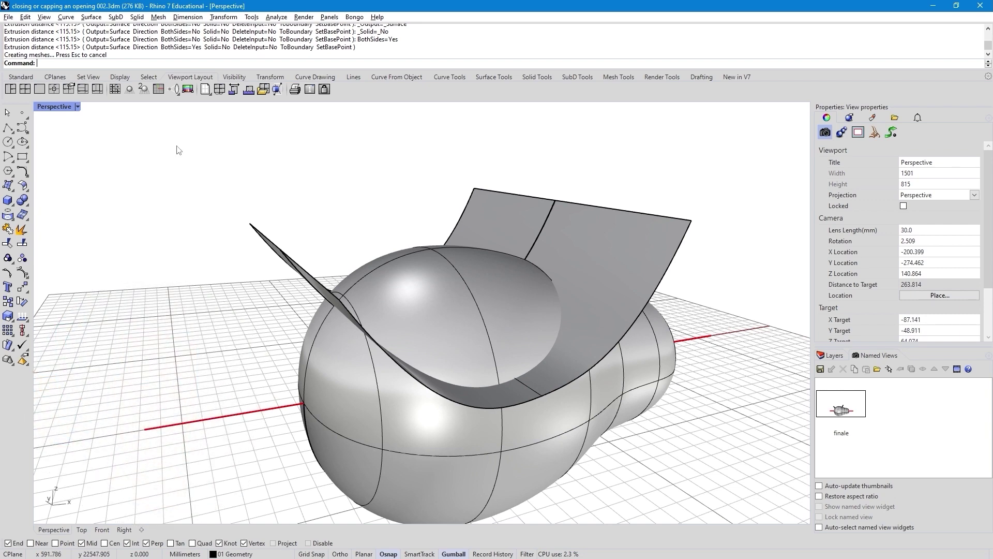
Split the body using the extruded surface as the cutting object.
click(24, 245)
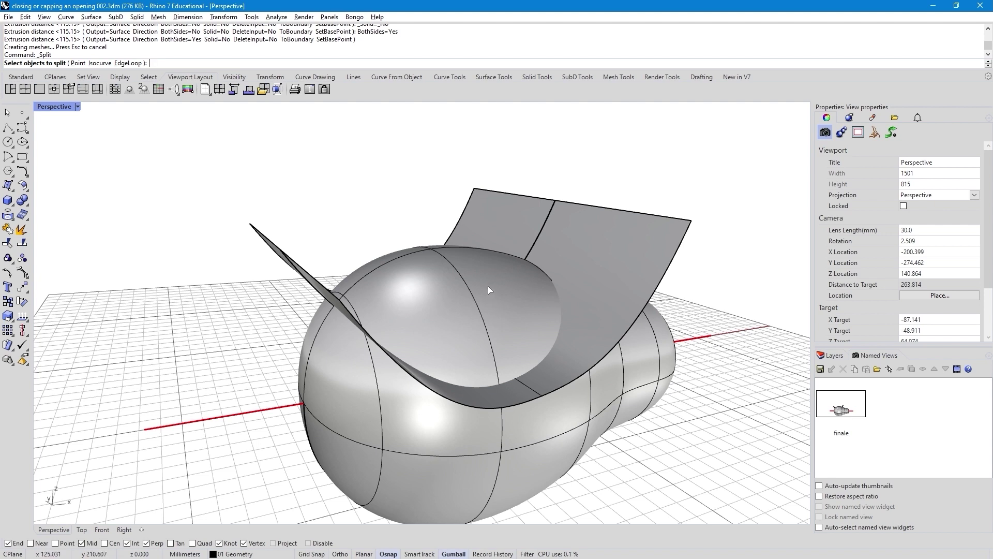
click(477, 278)
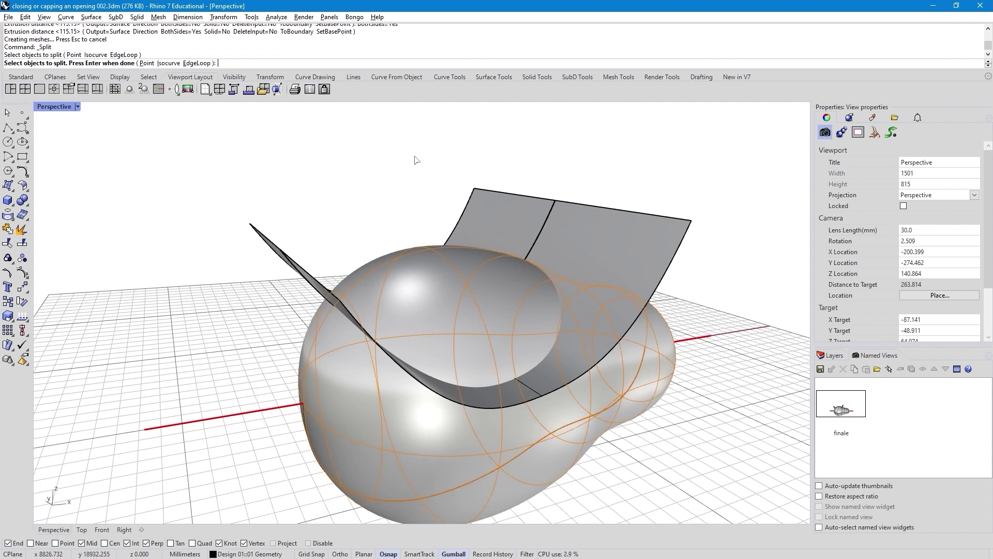
key(Return)
click(612, 222)
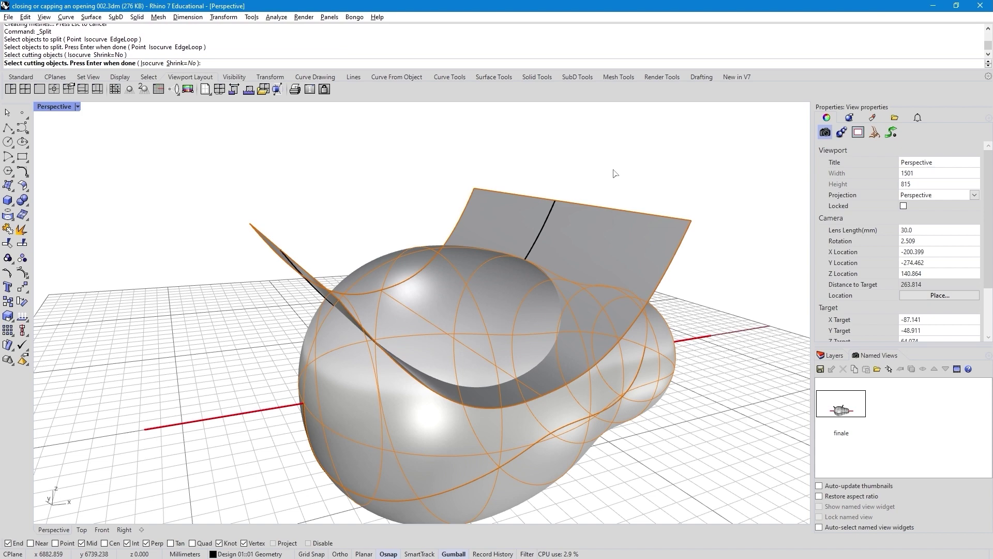
key(Return)
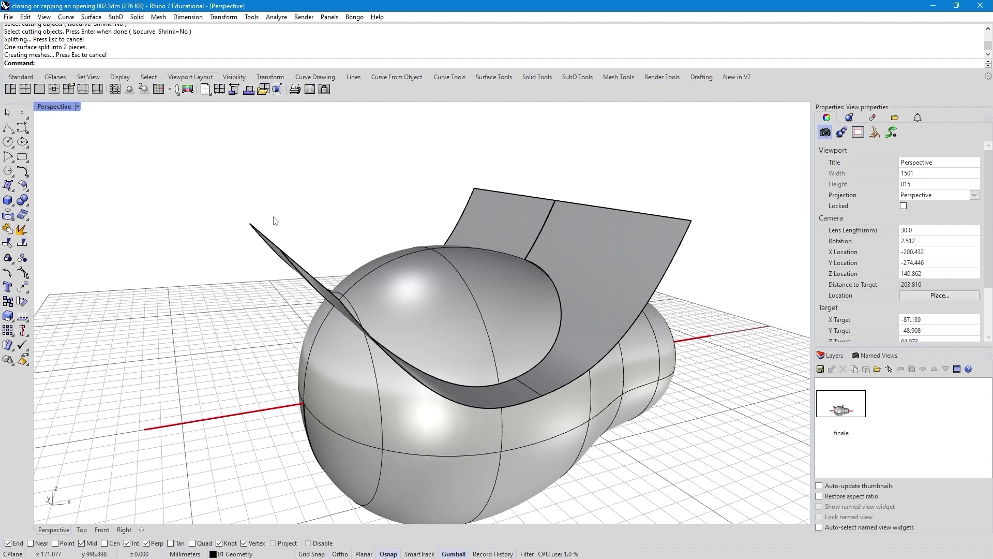
Split the extruded surface using the body's upper piece as the cutting object.
click(21, 242)
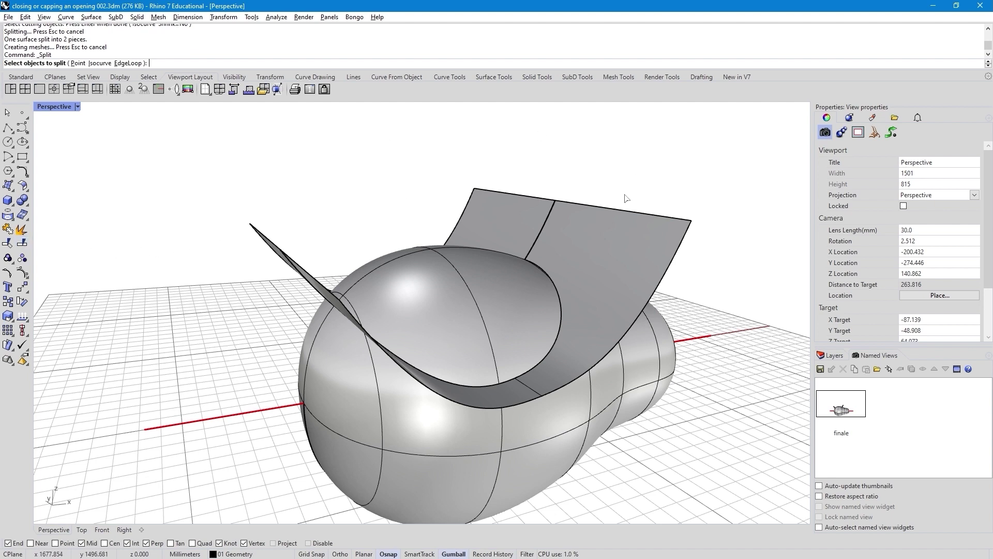
click(613, 217)
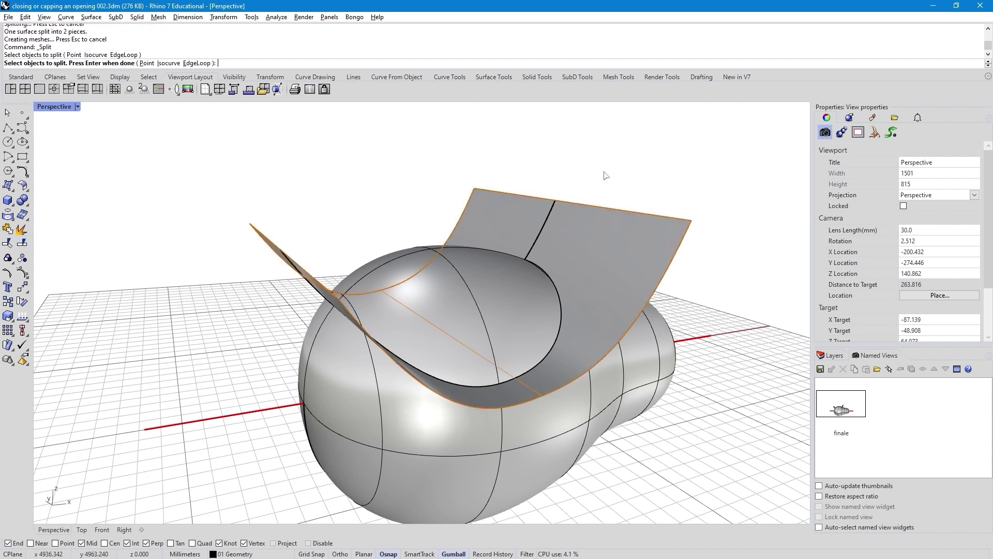
key(Return)
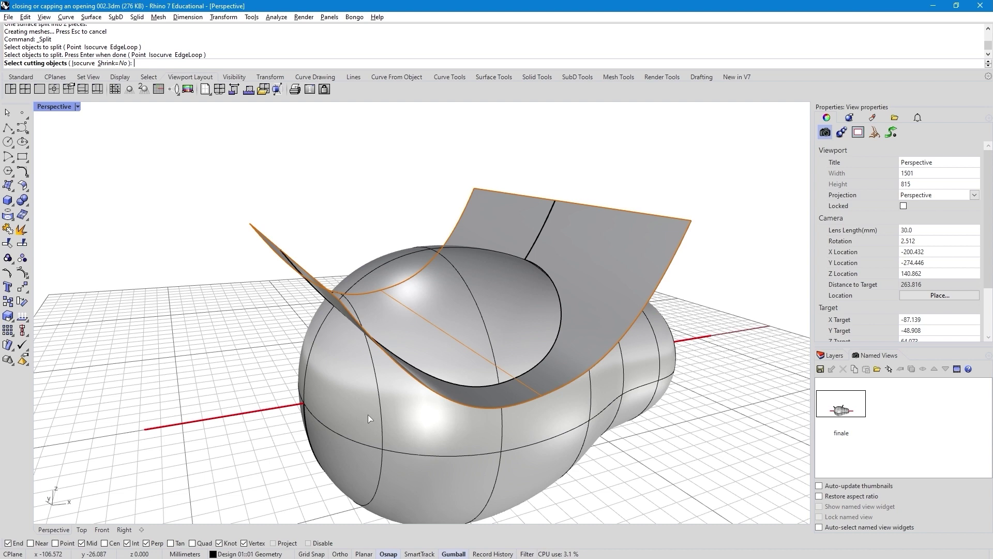
click(500, 303)
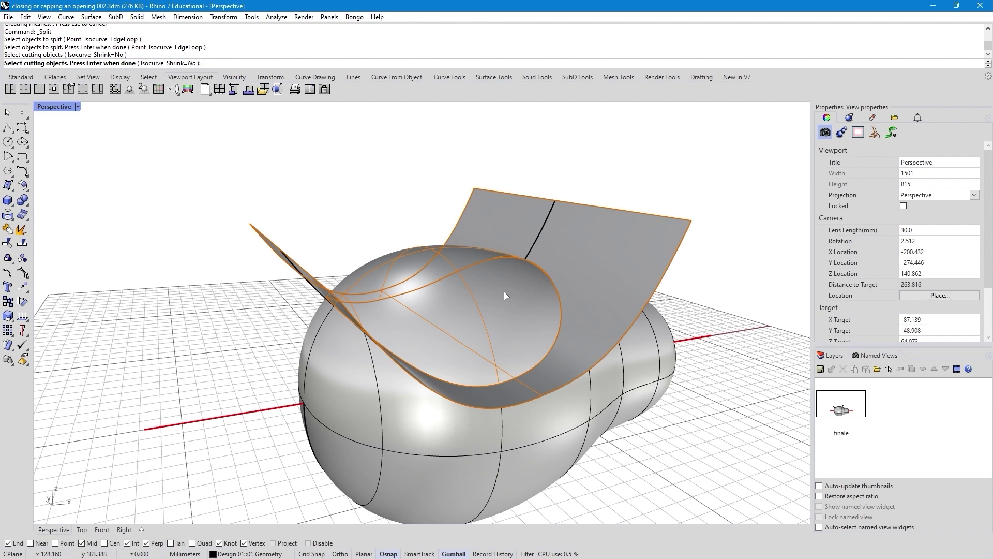
key(Return)
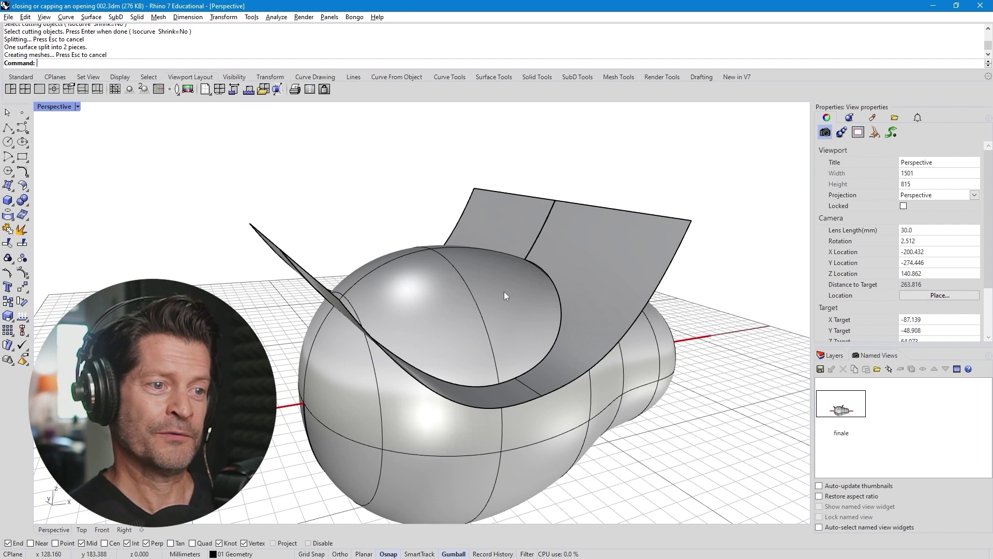
Delete the outer part of the extruded surface and the cut-off upper piece of the body.
scroll(504, 290, down, 2)
shift+right_drag(513, 284, 425, 479)
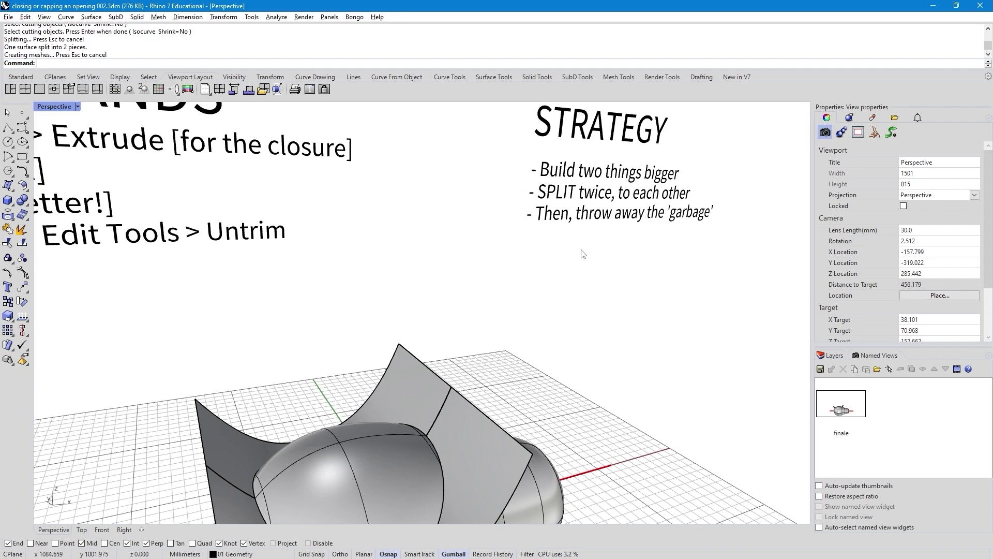
right_drag(590, 288, 591, 289)
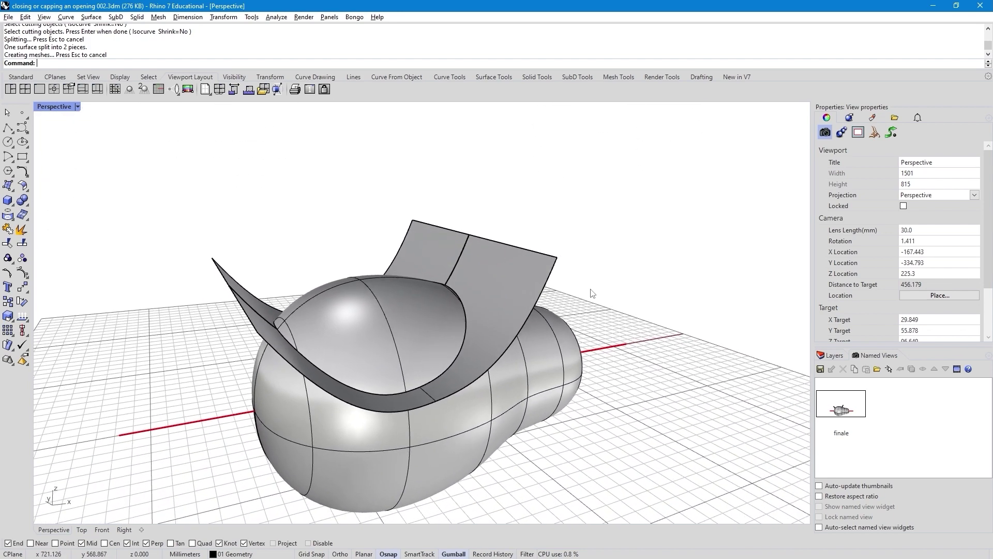
click(493, 258)
key(Delete)
click(431, 315)
key(Delete)
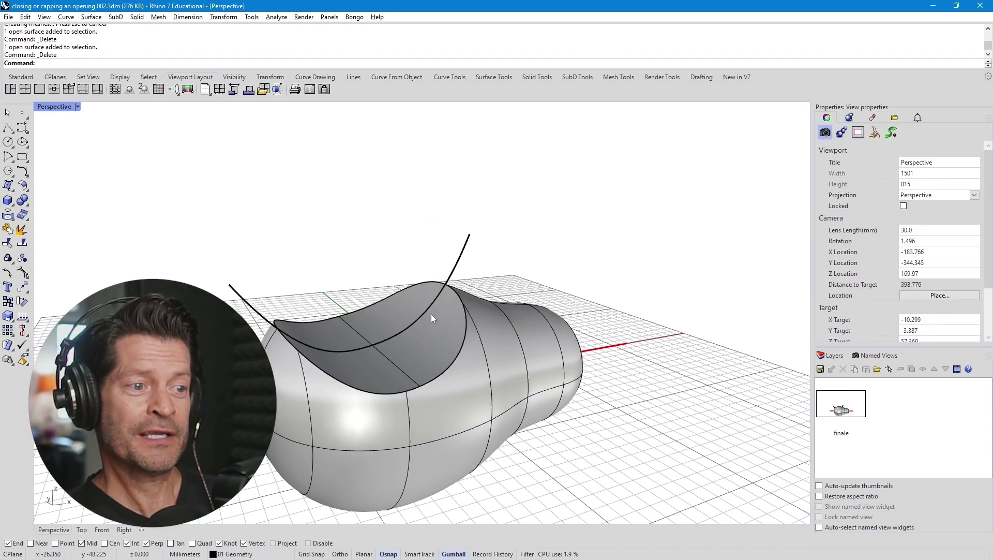
Select the closure and body surfaces to examine them as separate pieces, and clear the selection.
scroll(431, 318, up, 5)
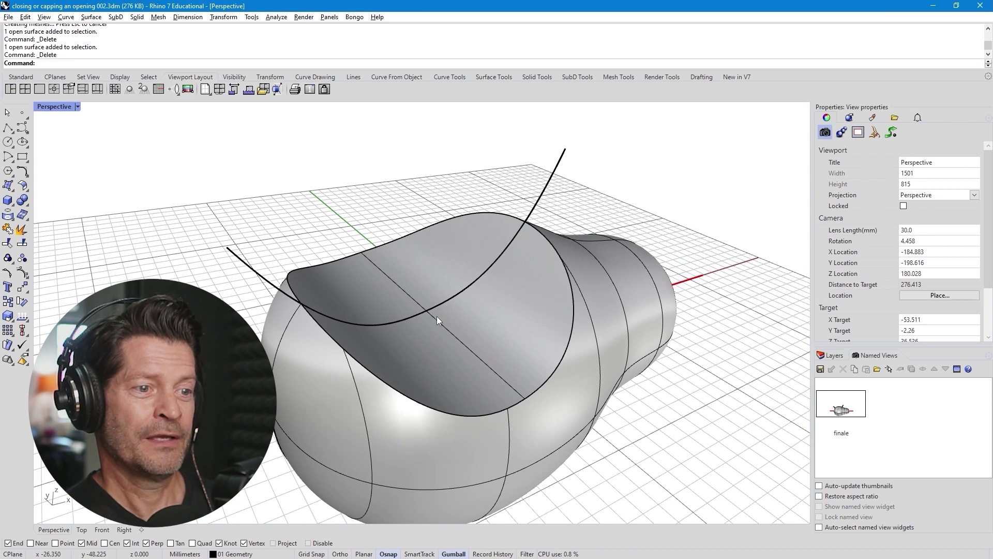
click(431, 317)
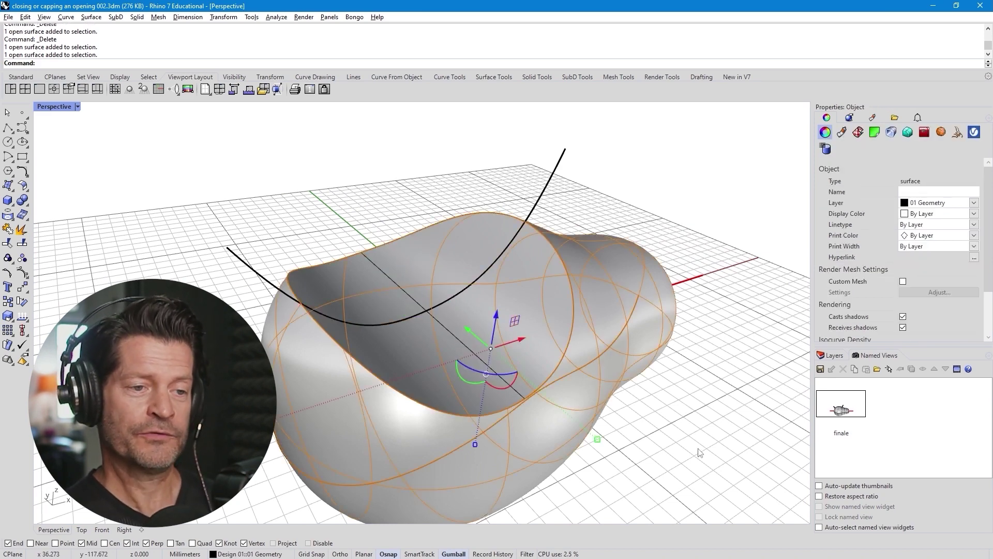
key(Escape)
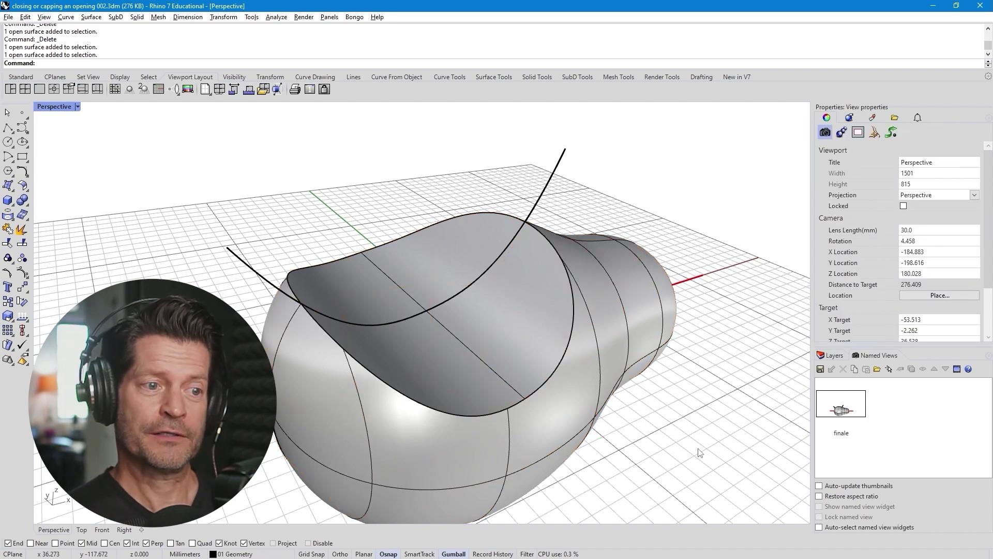
Join the curved closure surface and the rounded body into one polysurface, and clear the selection.
right_drag(579, 331, 545, 297)
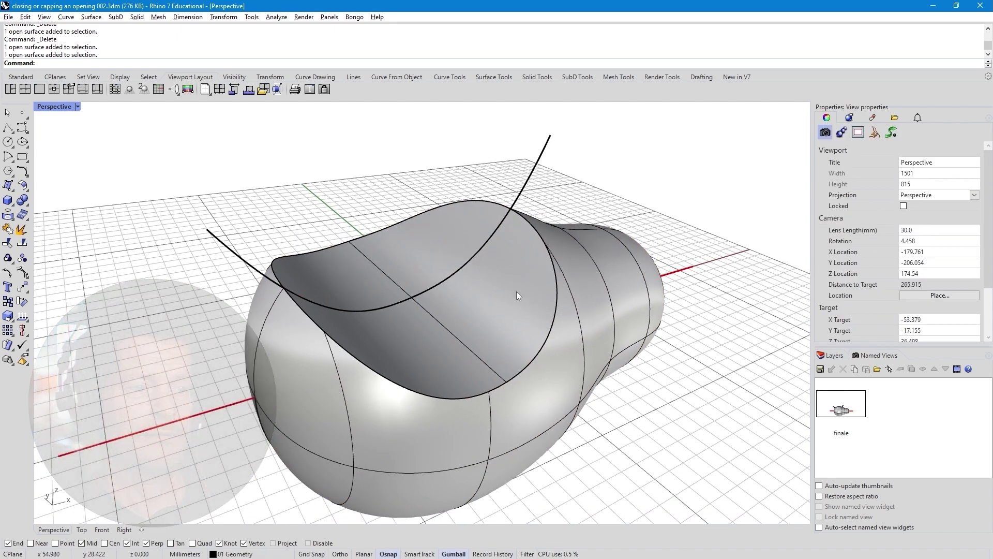
click(516, 291)
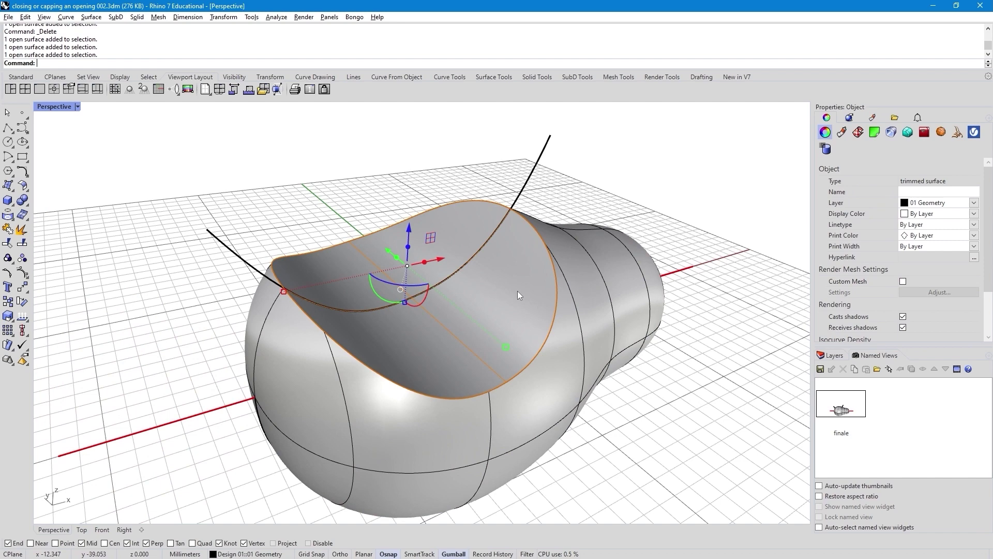
shift+click(561, 377)
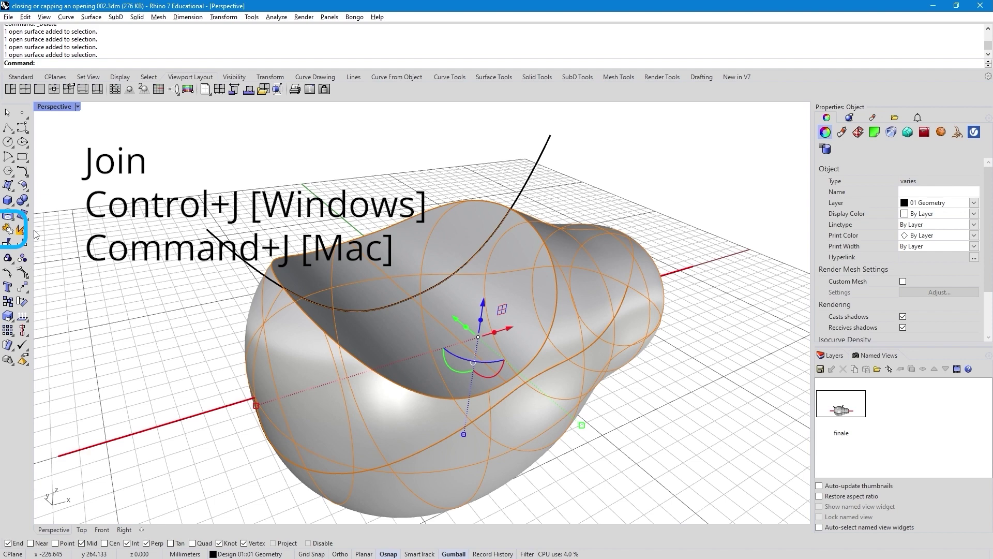
key(ctrl+j)
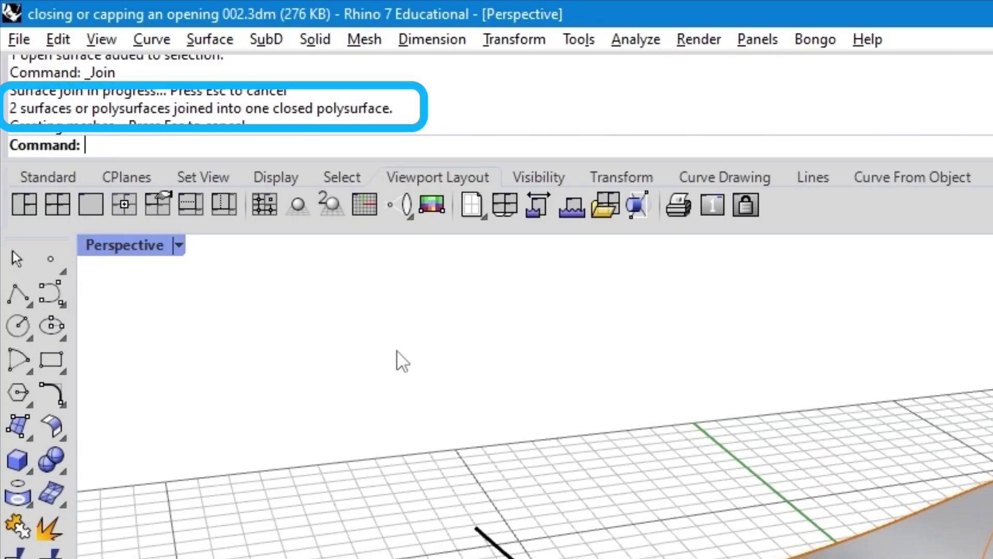
click(549, 351)
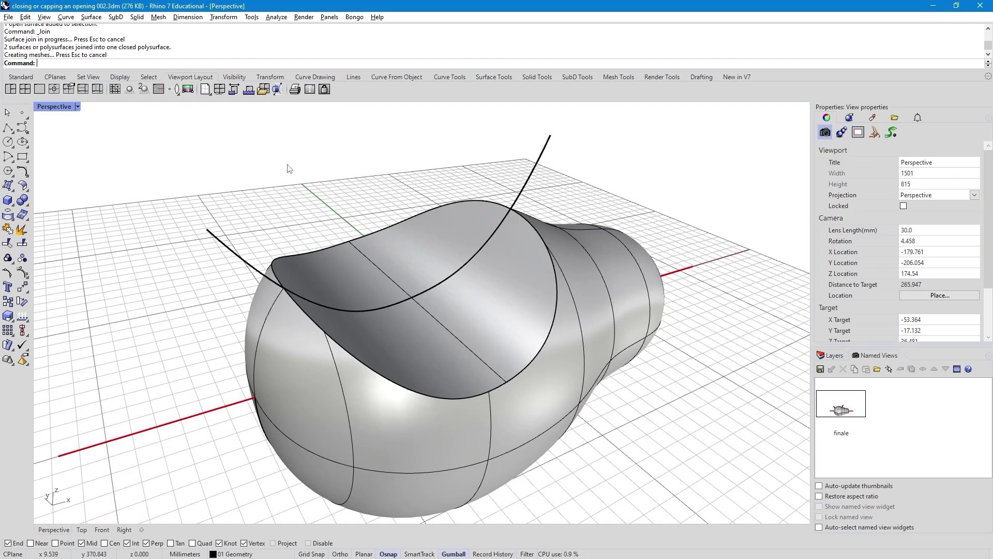
Fillet the edge between the curved closure and the body with a radius of 5 mm.
scroll(442, 225, up, 5)
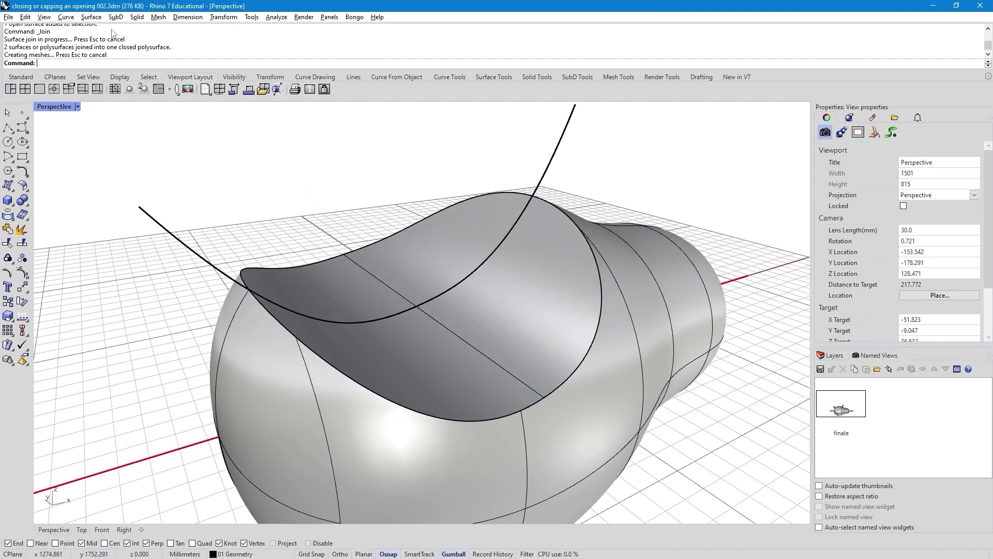
click(138, 19)
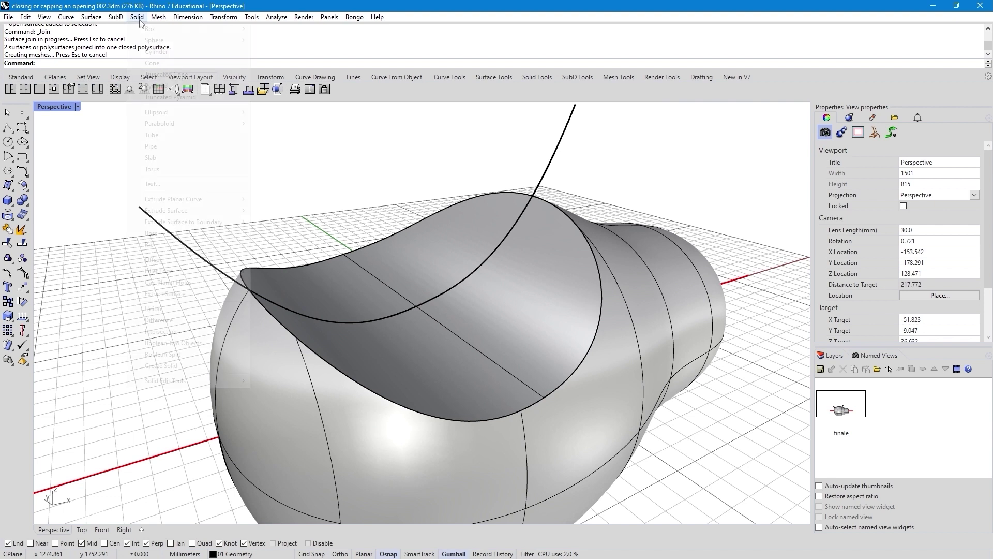
mouse_move(183, 269)
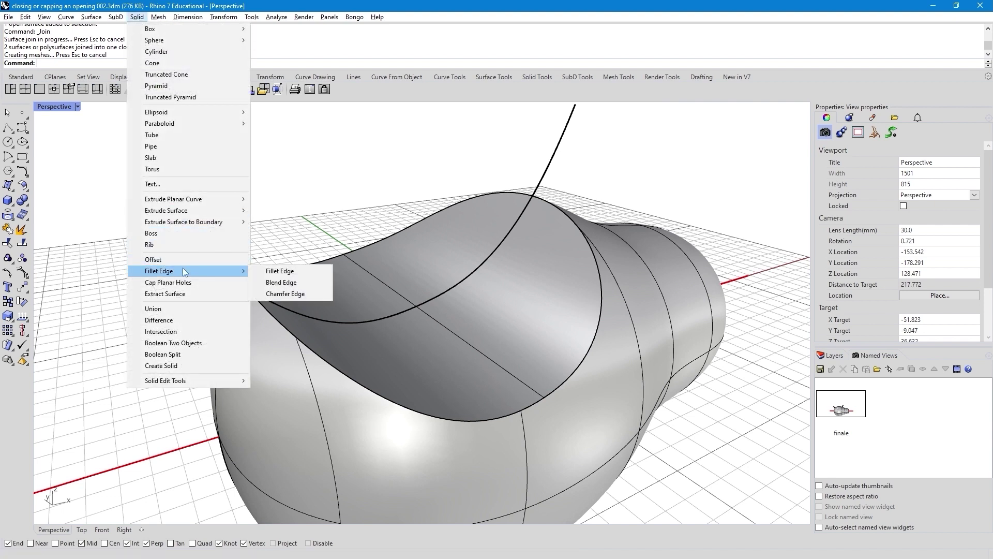
click(280, 271)
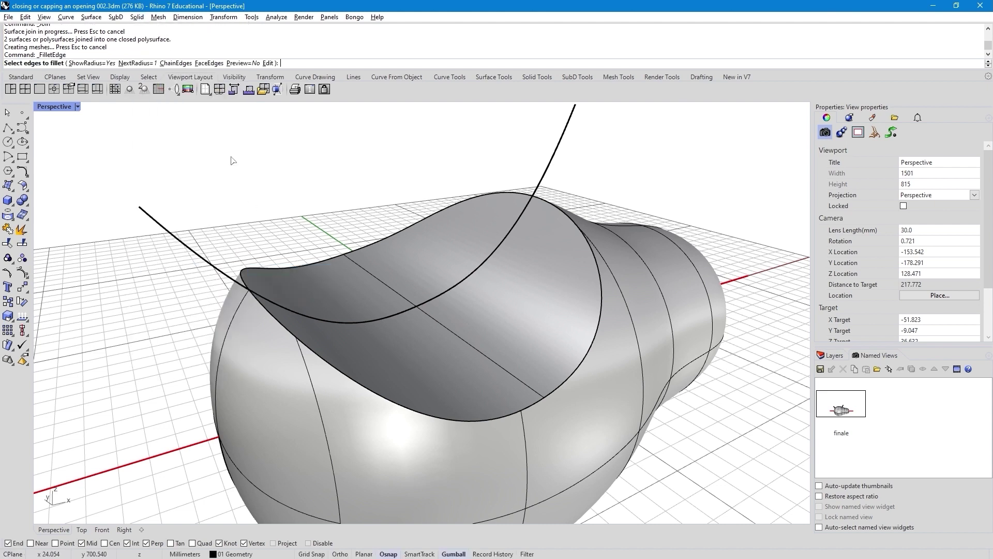
click(136, 63)
text(5)
key(Return)
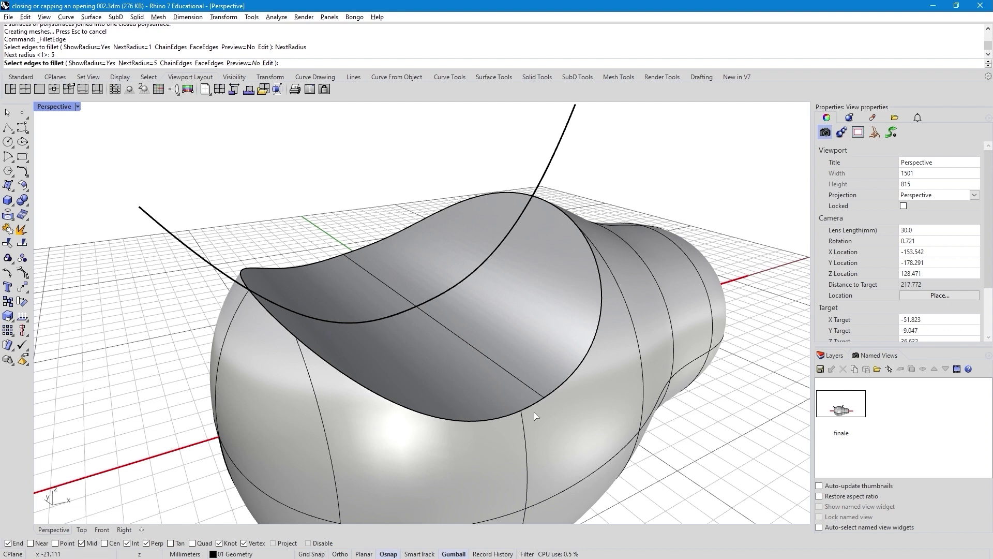
click(539, 399)
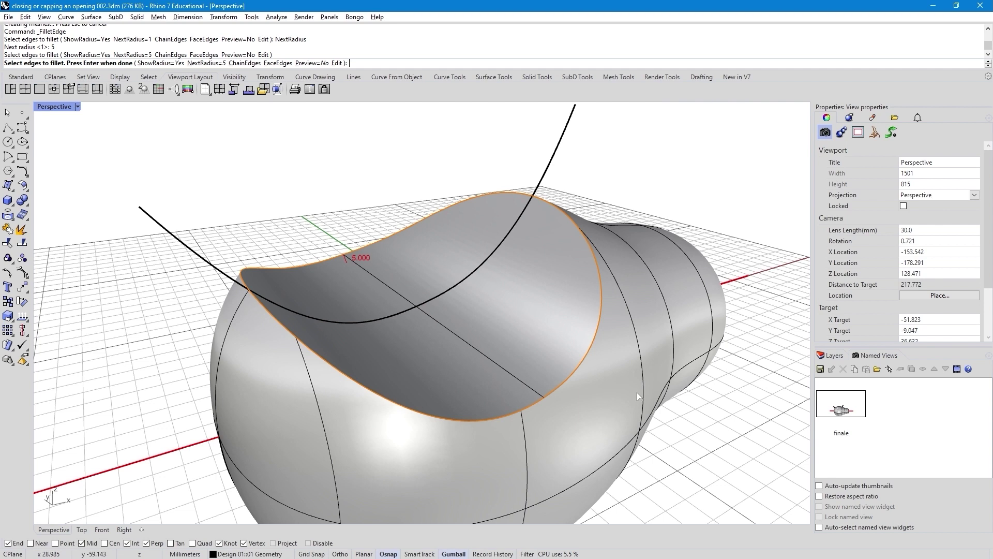
key(Return)
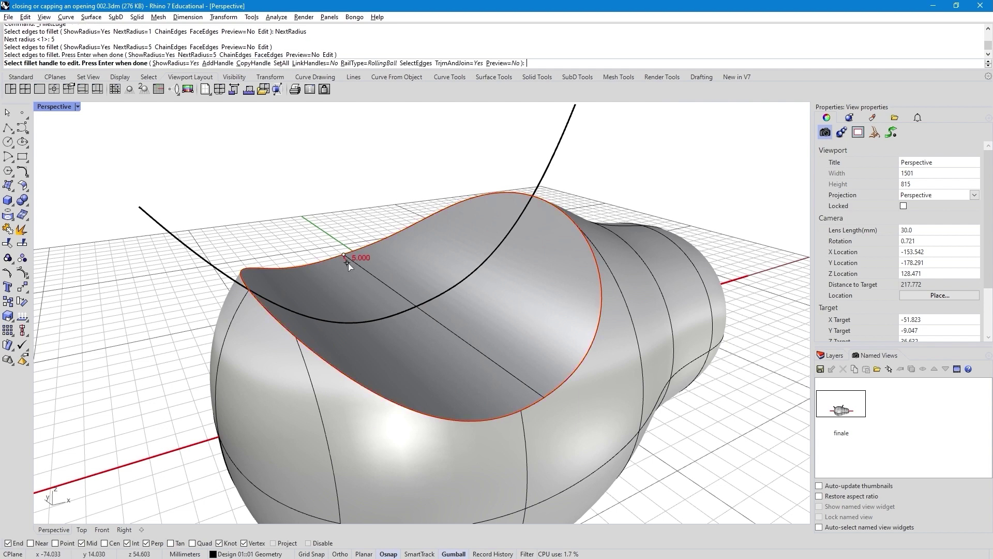
key(Return)
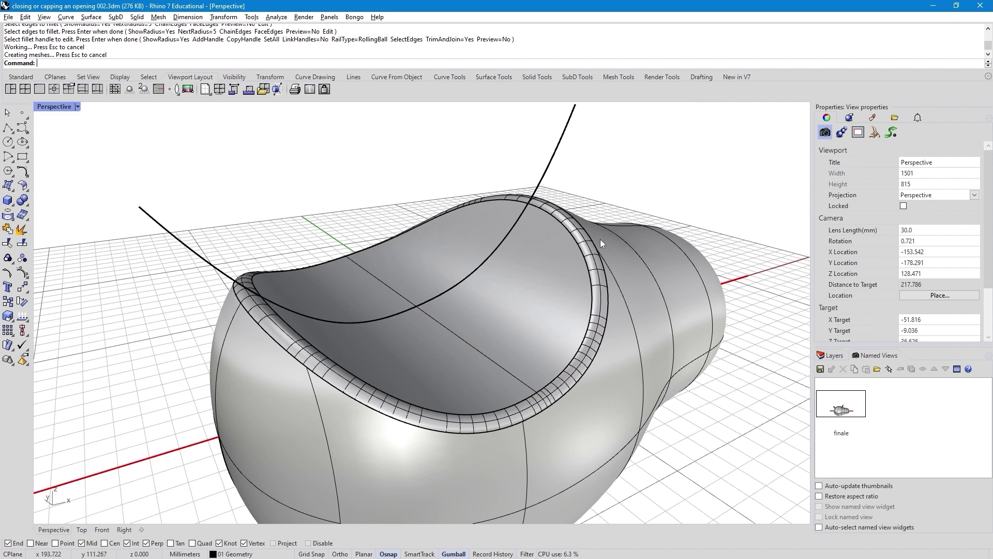
Turn off the display of surface isocurves for the filleted solid, and clear the selection.
right_drag(610, 235, 609, 234)
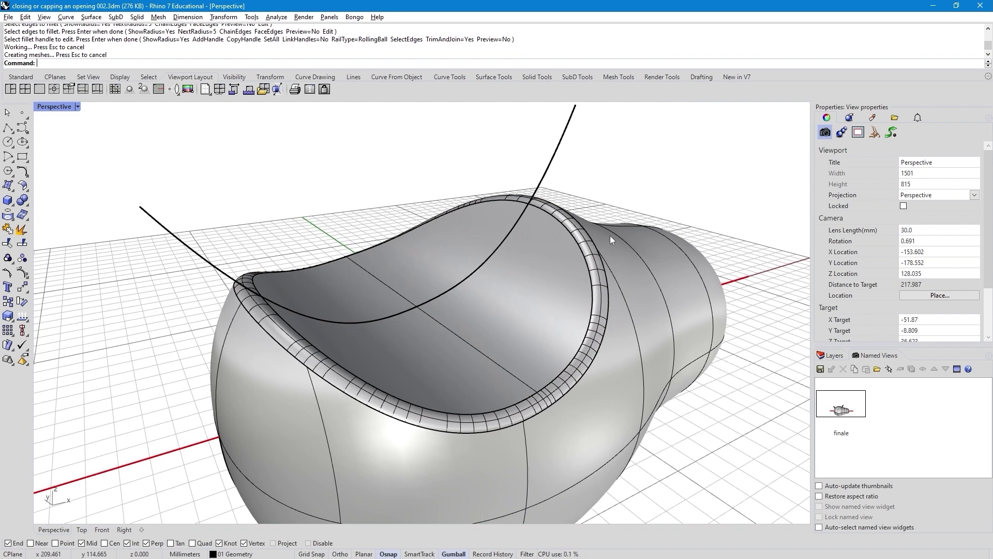
click(632, 270)
mouse_move(632, 270)
right_down()
mouse_move(611, 264)
mouse_move(476, 307)
right_up()
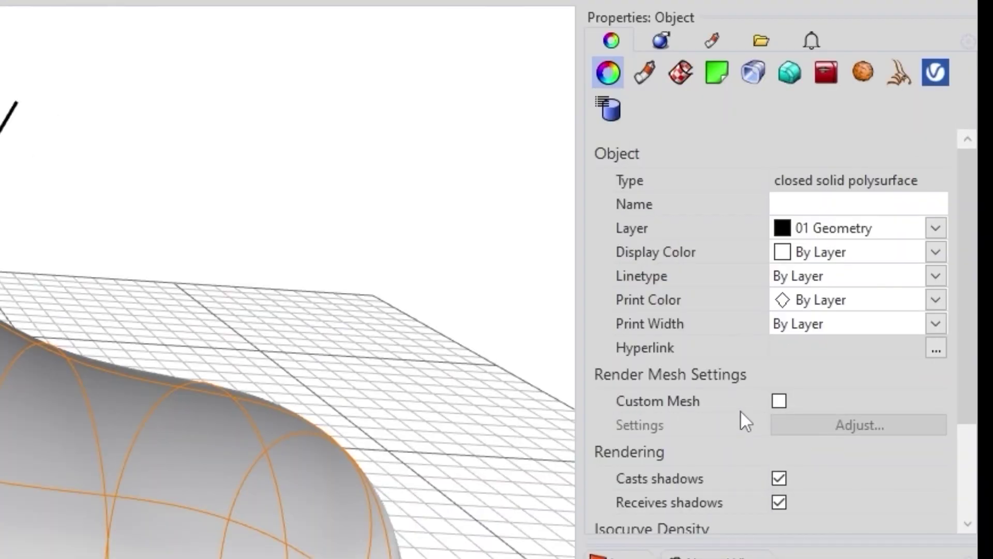
scroll(845, 440, down, 4)
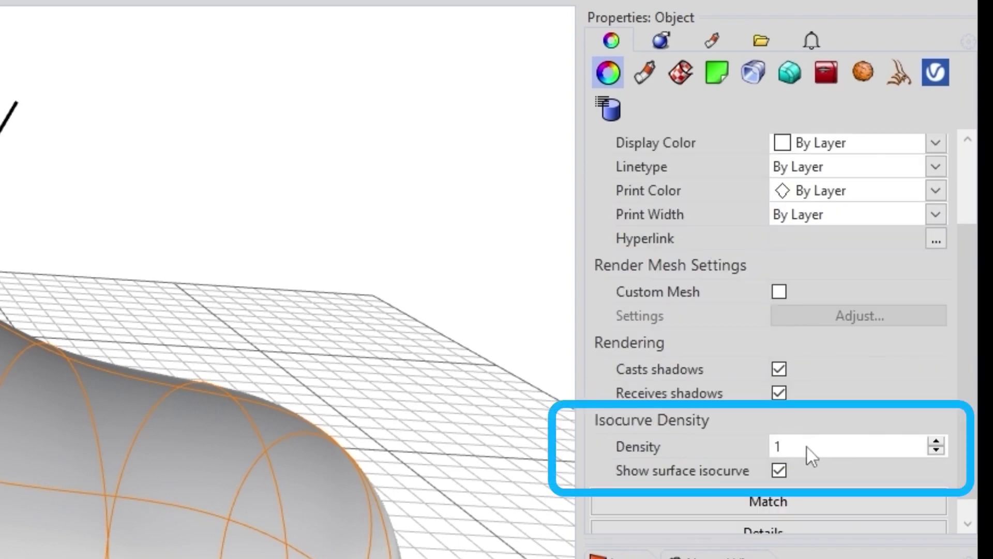
click(778, 470)
click(313, 265)
right_drag(313, 265, 313, 265)
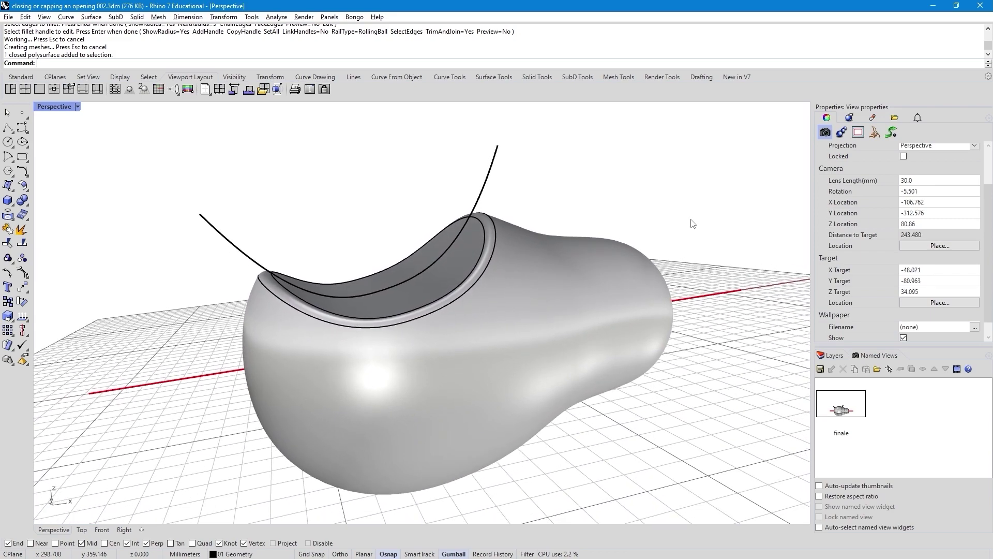
Run the finale command to switch to the overall view of the finished model.
text(finale)
key(Return)
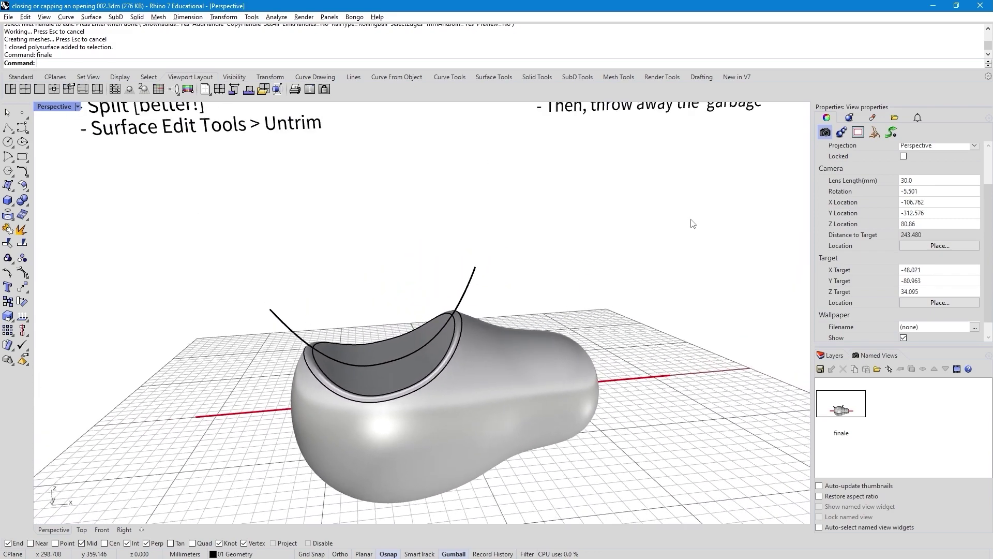